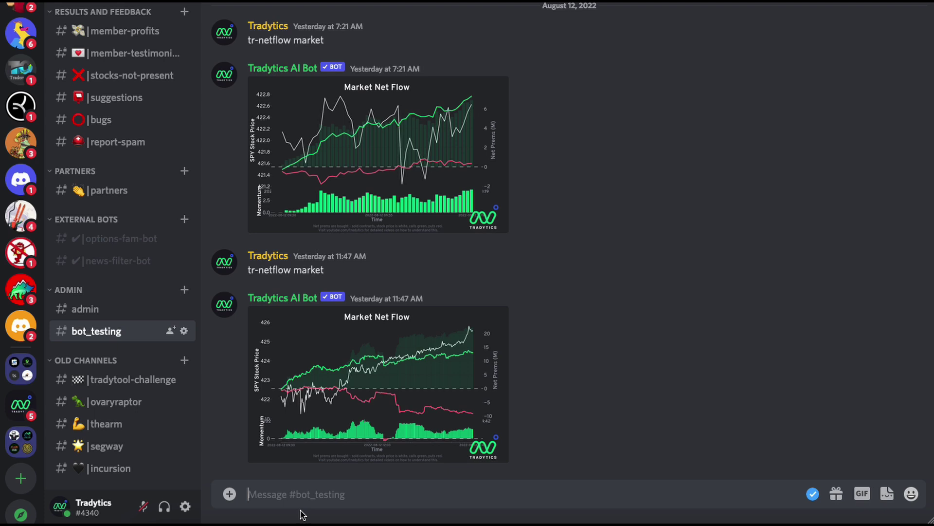
- Send the command tr-help in the bot_testing channel to request the bot's command list
left_click(302, 495)
type("tr-help")
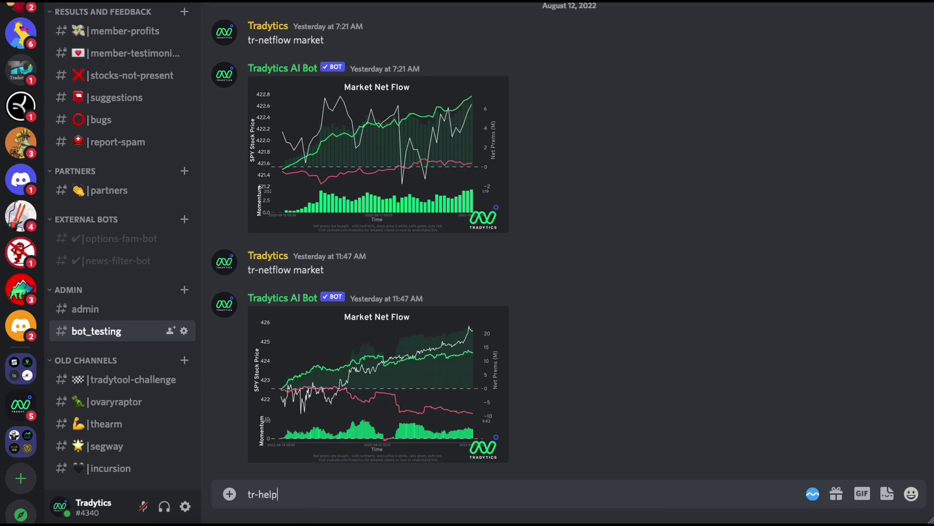
key("Return")
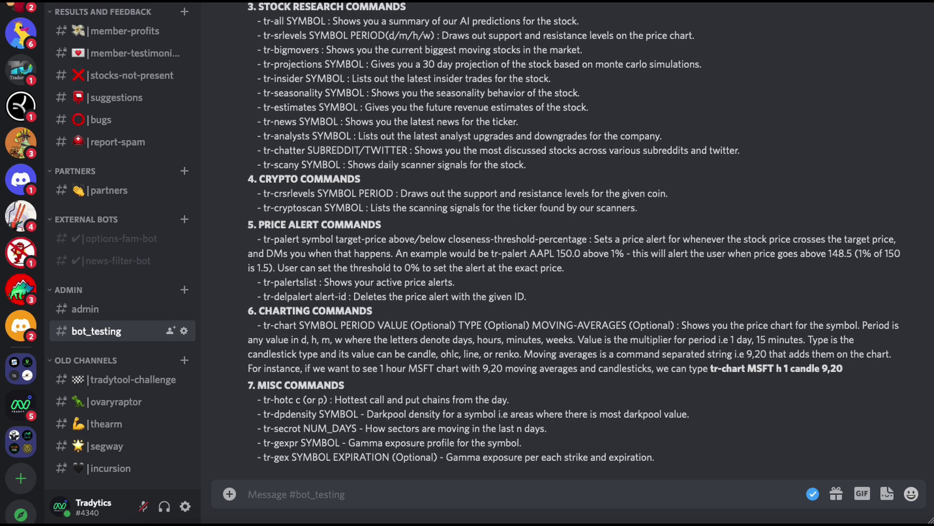
- Look through the bot's help reply, covering every command category from options flow to misc commands
scroll(329, 428, "up", 1)
scroll(330, 429, "up", 10)
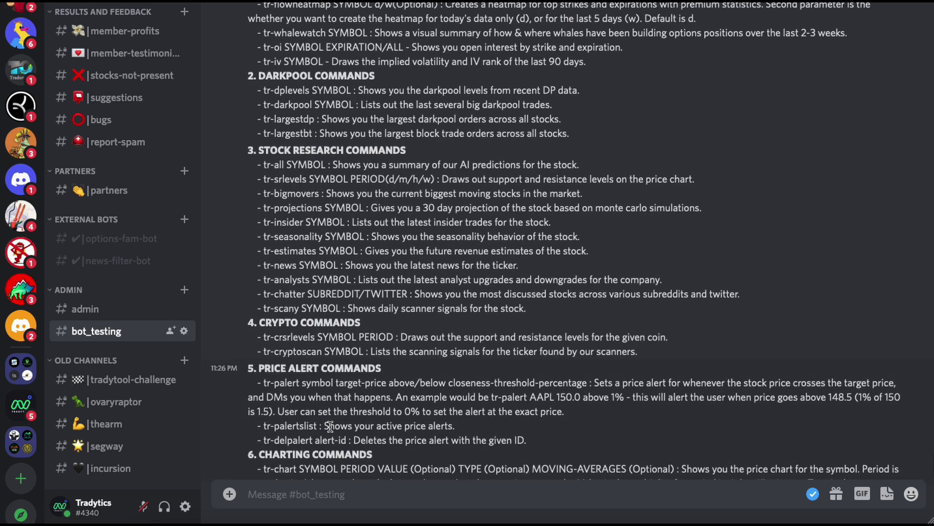
scroll(339, 419, "up", 3)
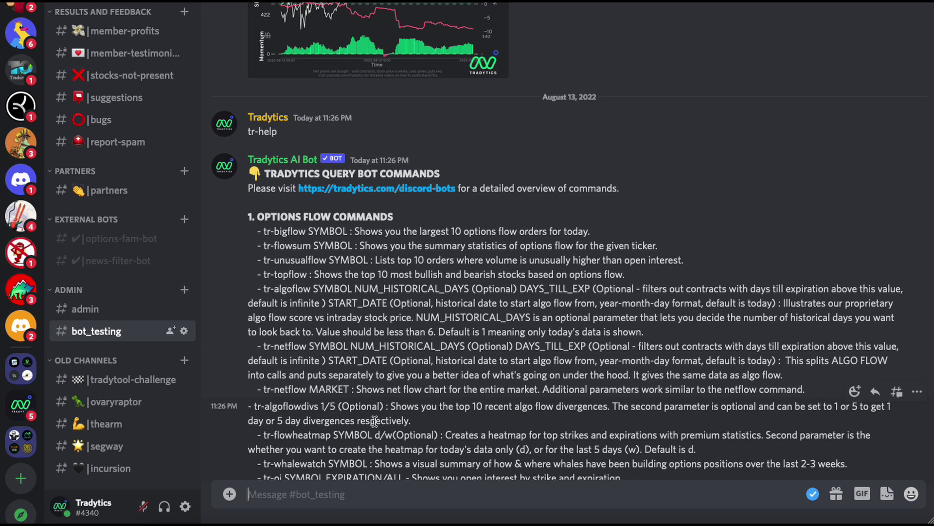
scroll(374, 420, "down", 10)
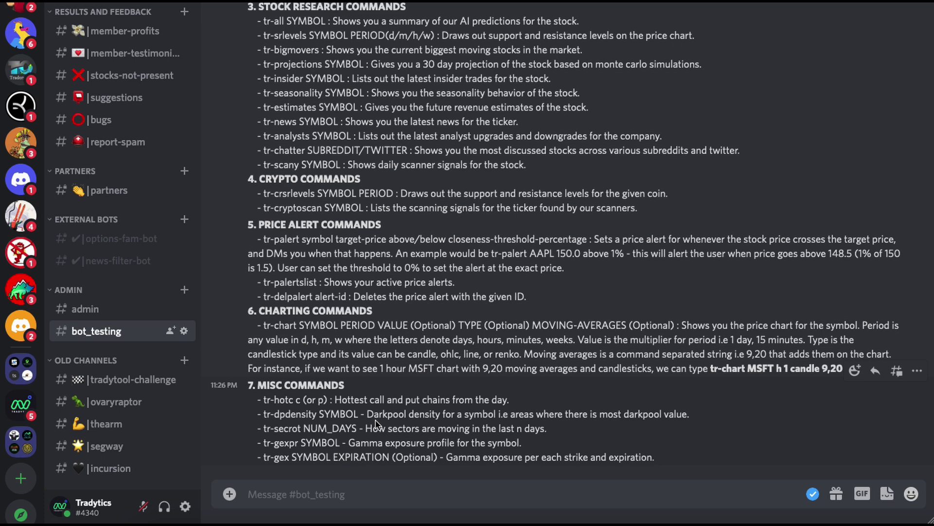
scroll(384, 407, "up", 7)
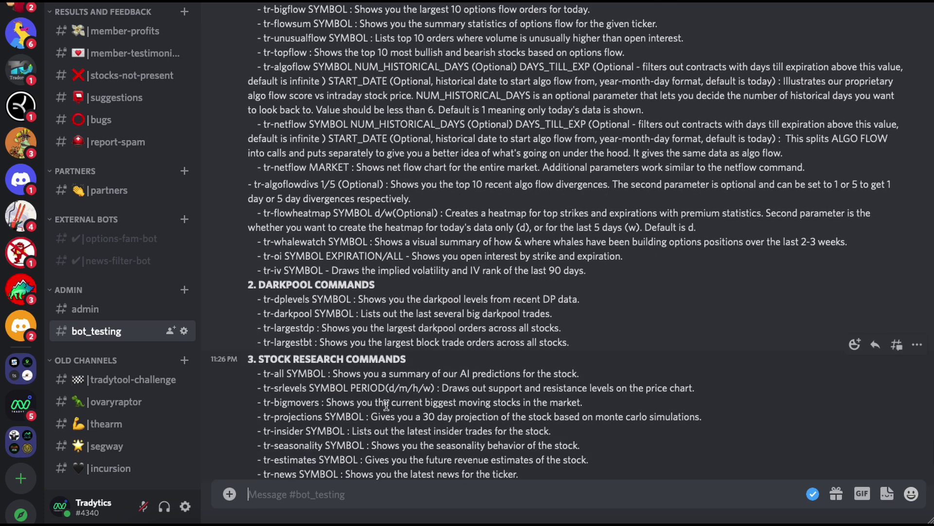
scroll(386, 405, "up", 6)
scroll(386, 405, "down", 12)
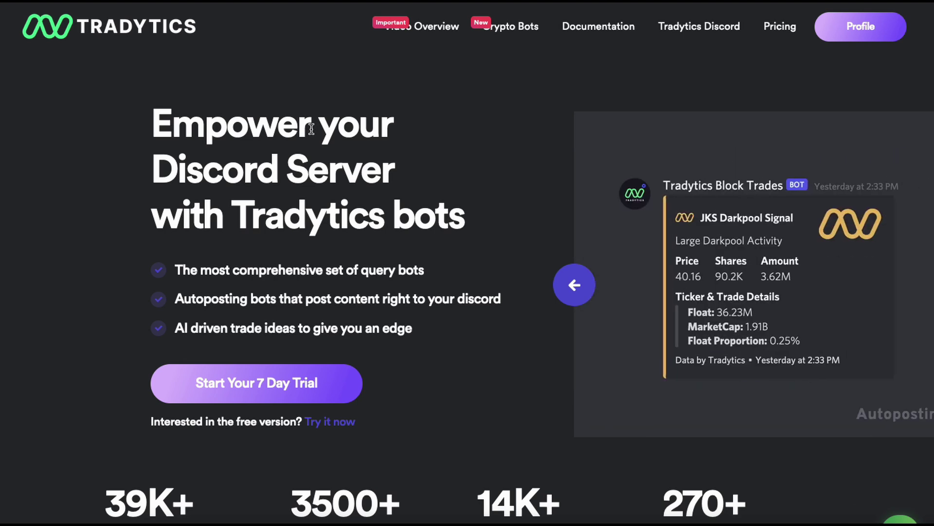
- Switch to the Tradytics bots website and highlight the words Querying and Autoposting in the section heading on bot types
scroll(329, 222, "down", 10)
scroll(329, 221, "down", 8)
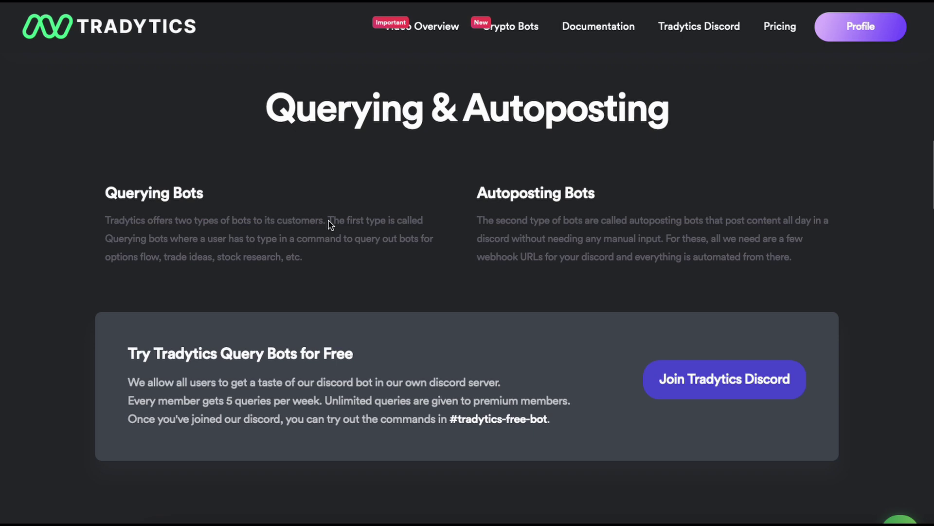
double_click(304, 162)
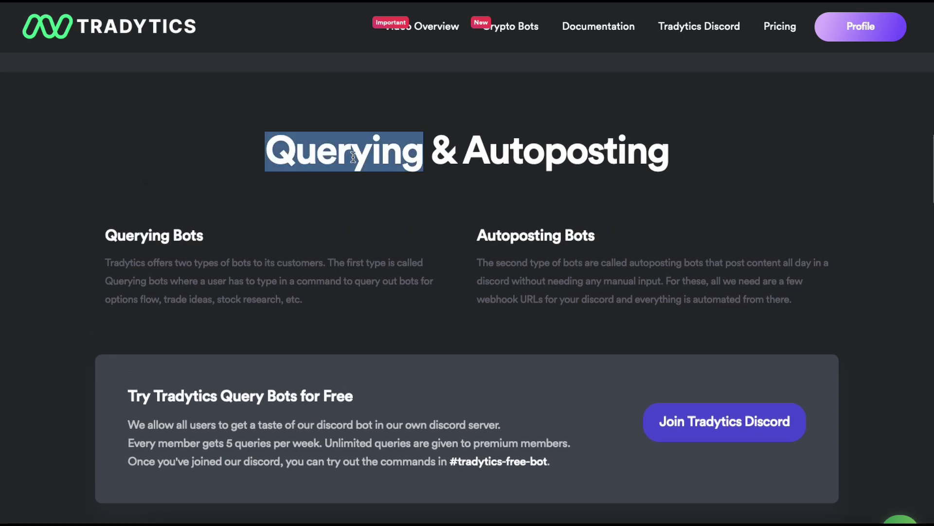
double_click(528, 154)
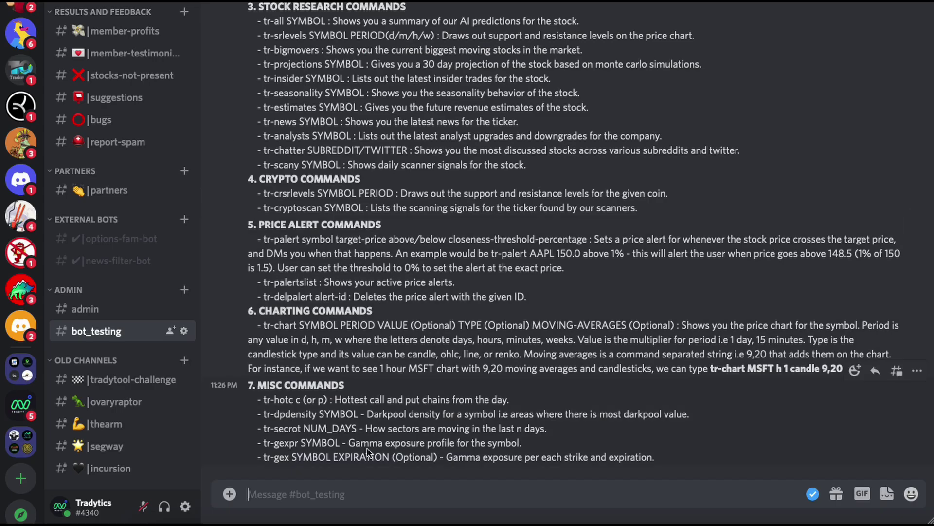
- Return to Discord and send the command tr-netflow MARKET in the bot_testing channel
type("ttr-net")
key("BackSpace")
key("BackSpace")
key("BackSpace")
key("BackSpace")
key("BackSpace")
key("BackSpace")
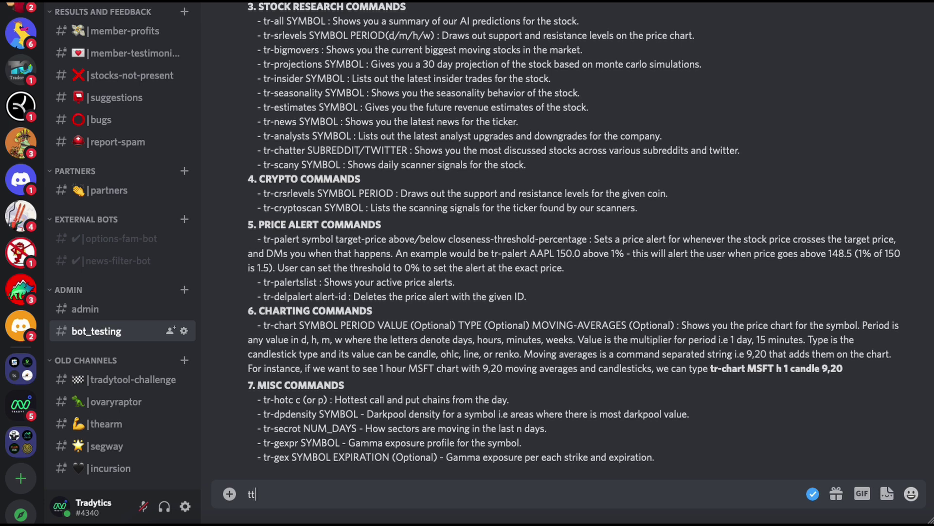
type("r-netflow MARKET")
key("Return")
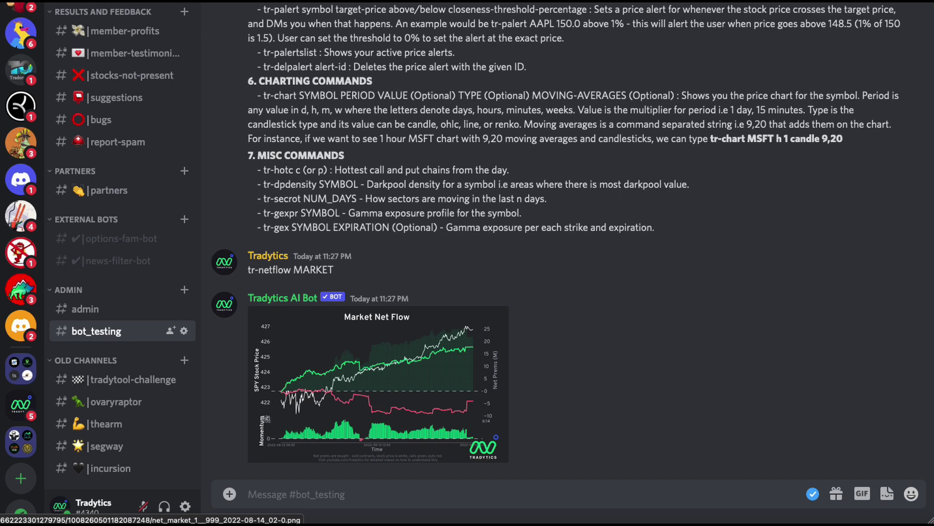
- Open the trady-flow channel under Premium Tradytics Bots to view its autoposted alerts
scroll(156, 293, "up", 9)
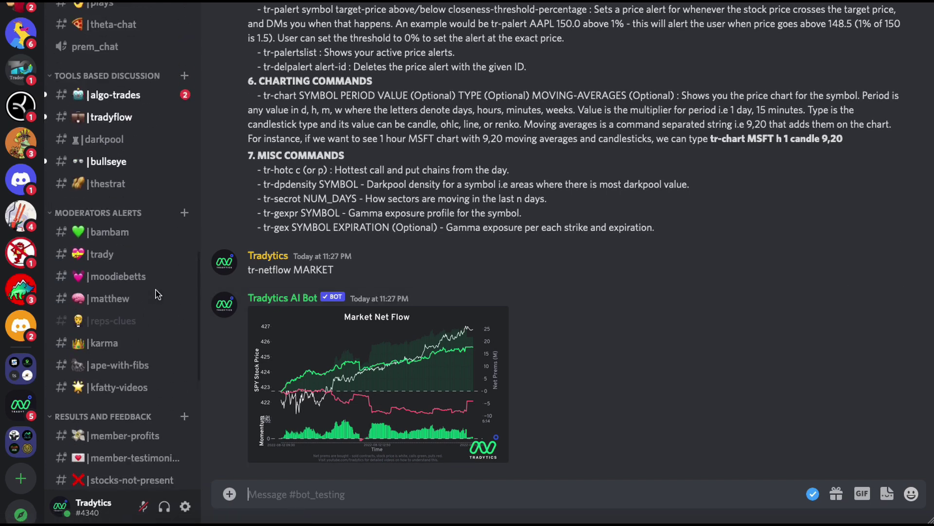
scroll(156, 292, "up", 10)
left_click(117, 149)
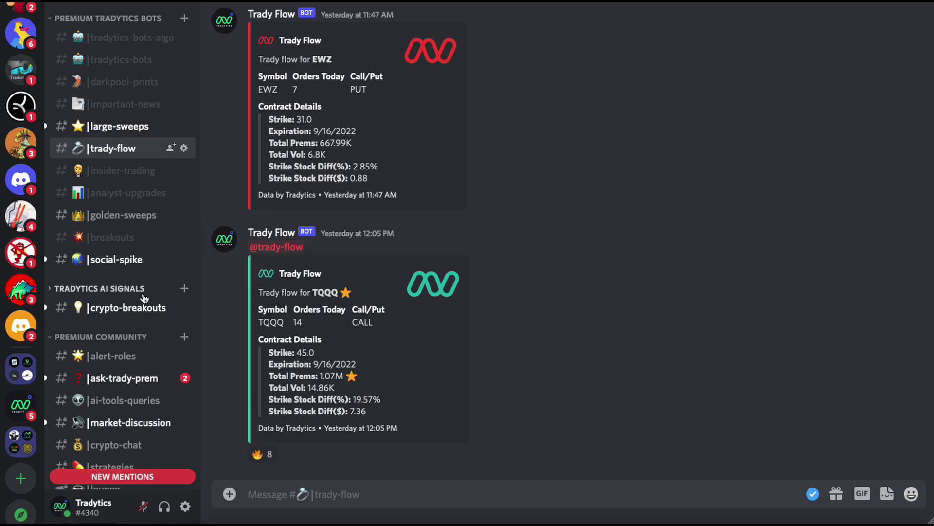
scroll(142, 299, "down", 10)
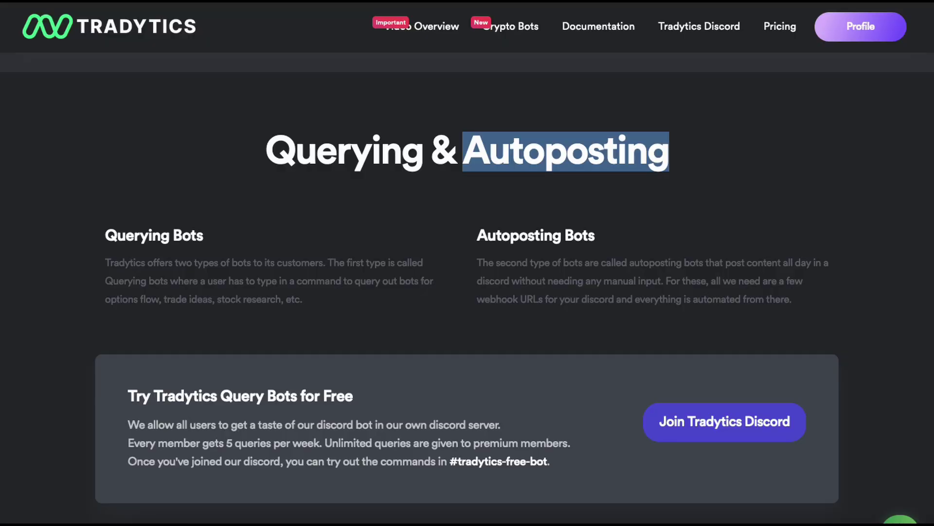
- Switch to the Tradytics website, open the Discord Webhooks form and highlight the placeholder in the Email field
left_click(578, 153)
scroll(577, 252, "up", 10)
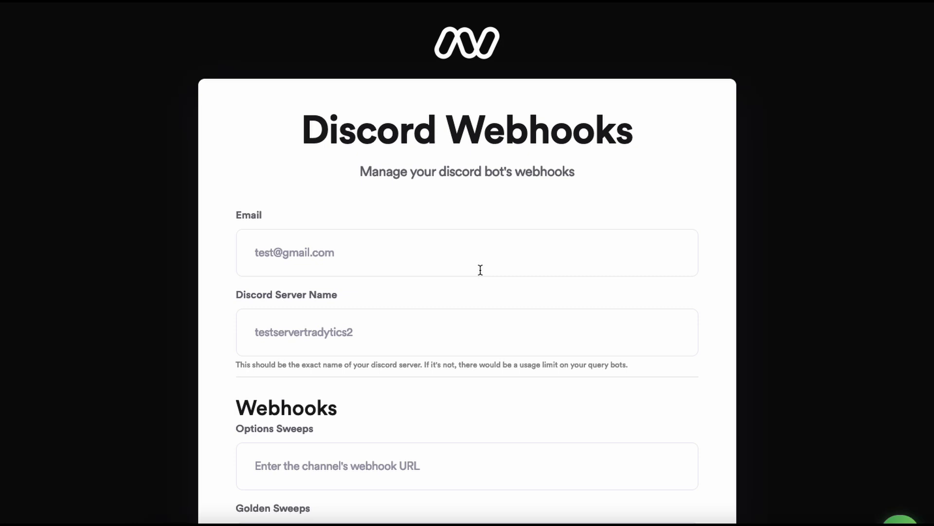
triple_click(355, 251)
left_click(355, 253)
left_click_drag(352, 254, 253, 257)
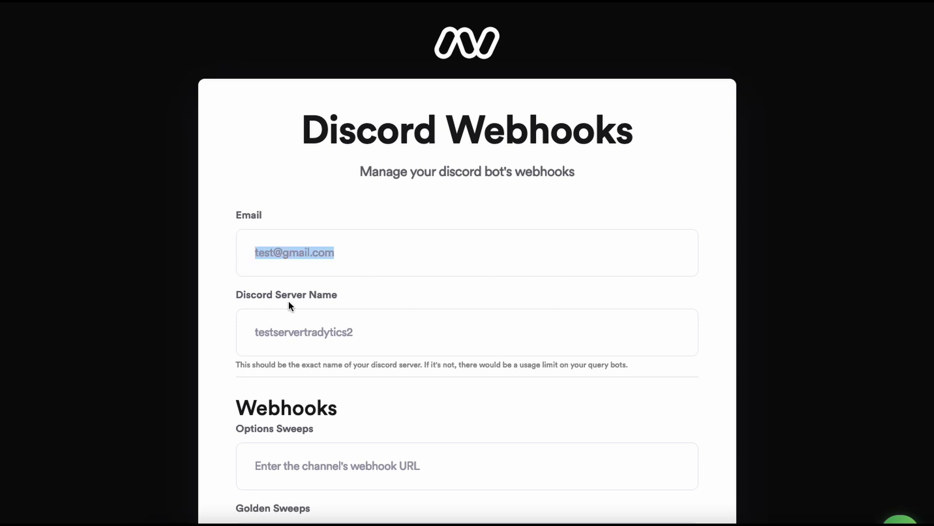
- Highlight the Discord Server Name placeholder in the webhooks form, then look over the server's channel list in Discord
left_click(356, 332)
double_click(298, 331)
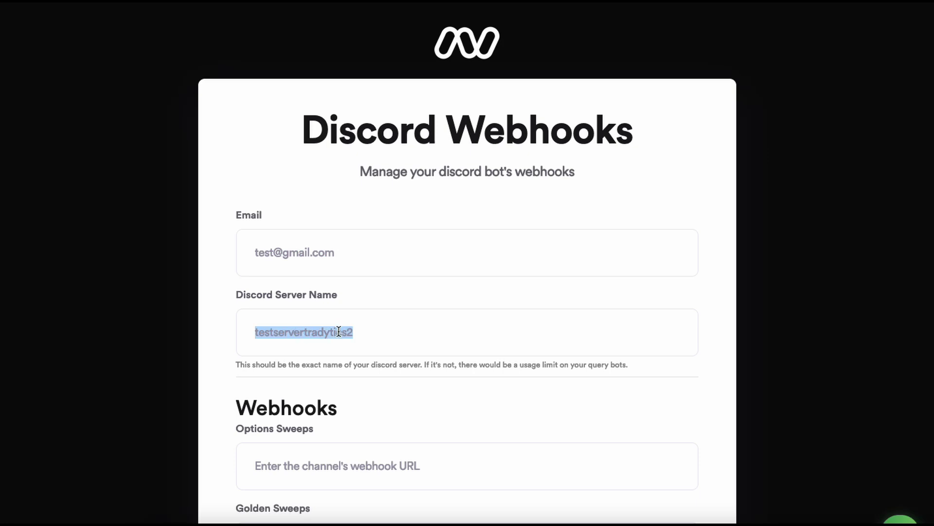
double_click(304, 330)
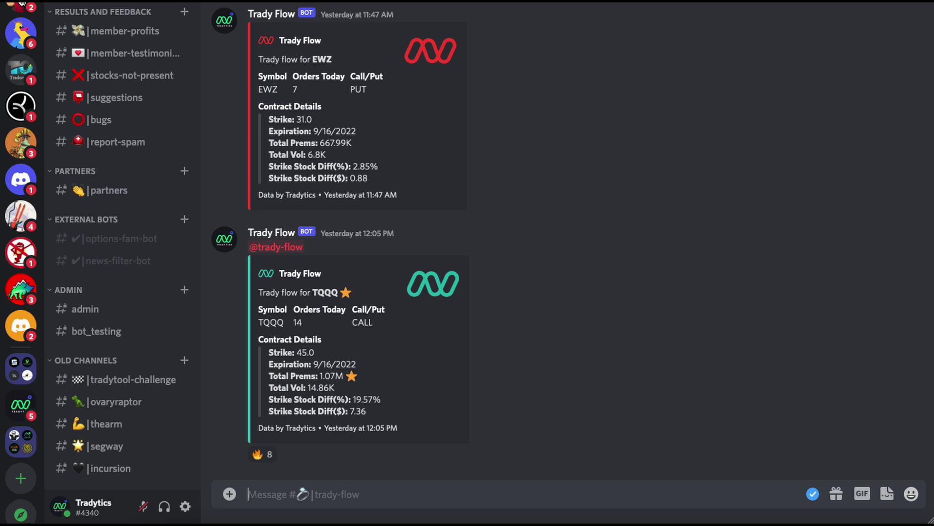
scroll(116, 161, "up", 10)
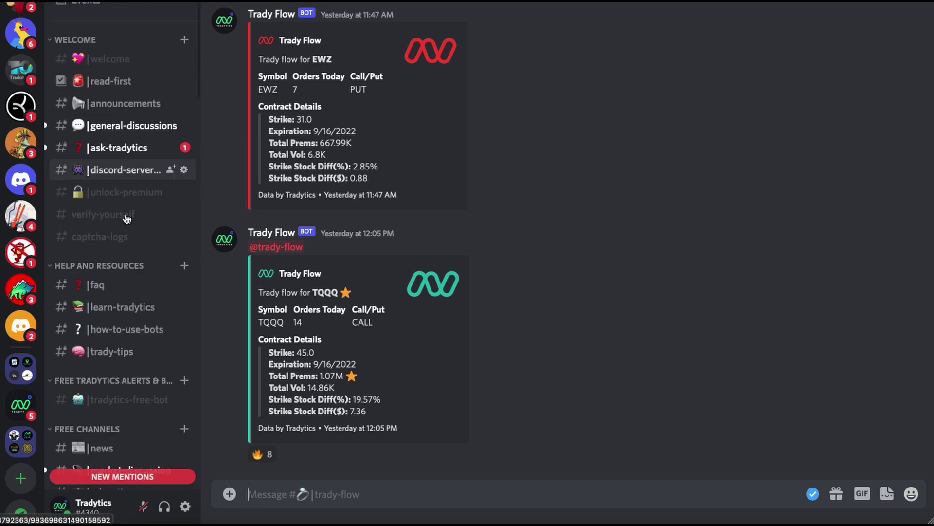
scroll(125, 216, "down", 10)
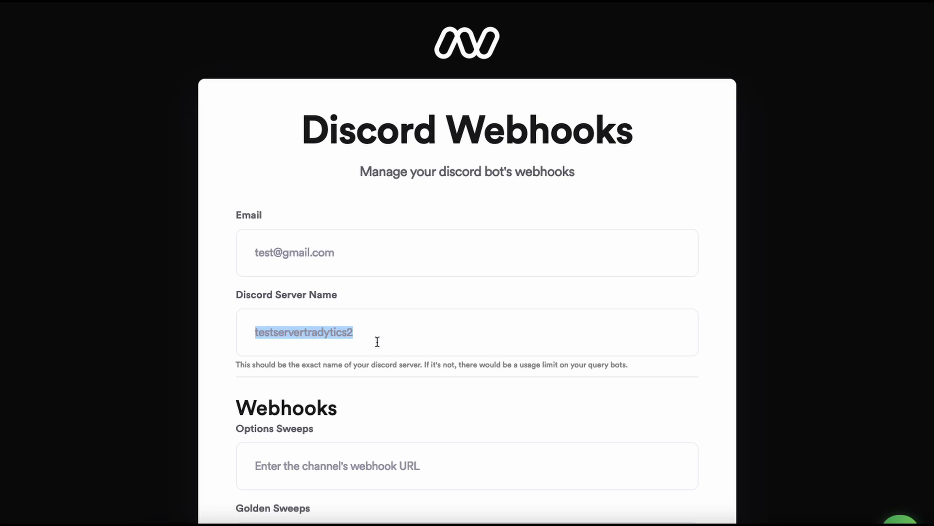
- Return to the webhooks form and examine its webhook URL fields, highlighting the Options Sweeps and Trady Flow labels
scroll(377, 342, "down", 5)
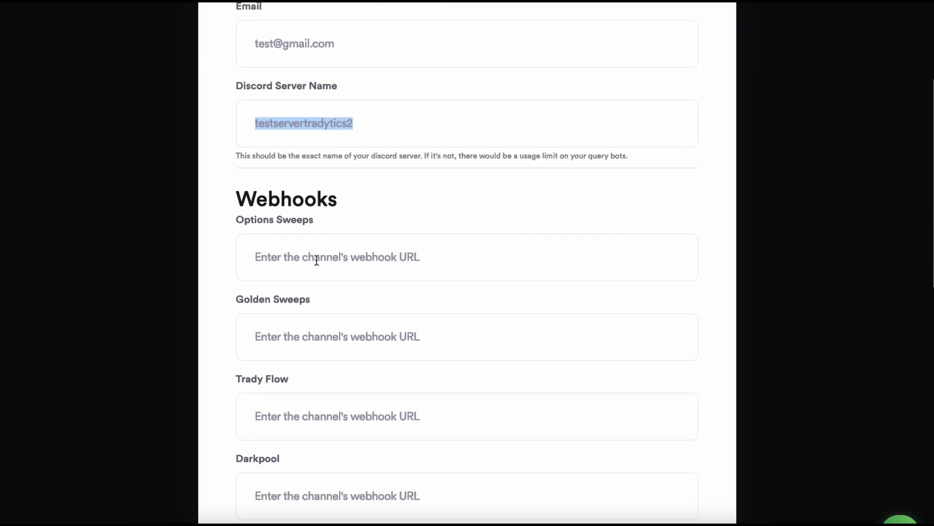
left_click(239, 223)
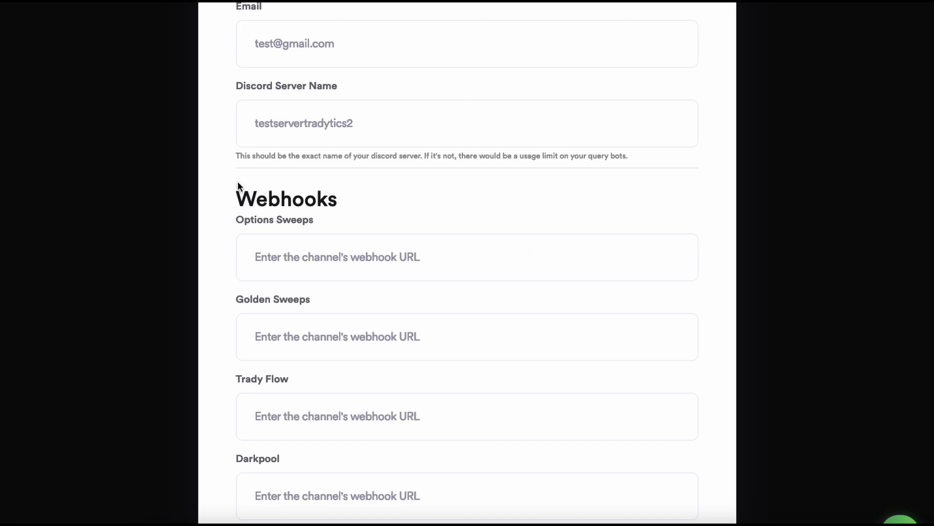
left_click_drag(237, 219, 314, 218)
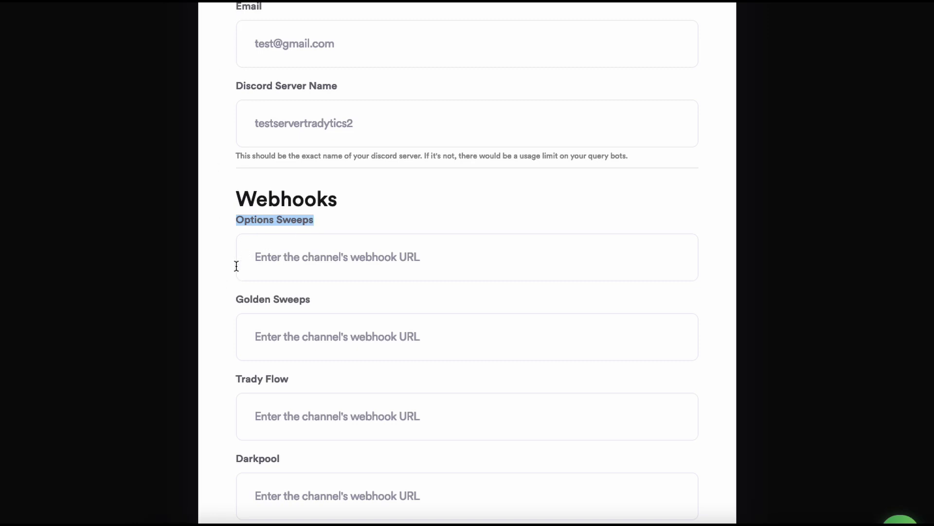
scroll(249, 287, "down", 3)
left_click_drag(237, 266, 290, 266)
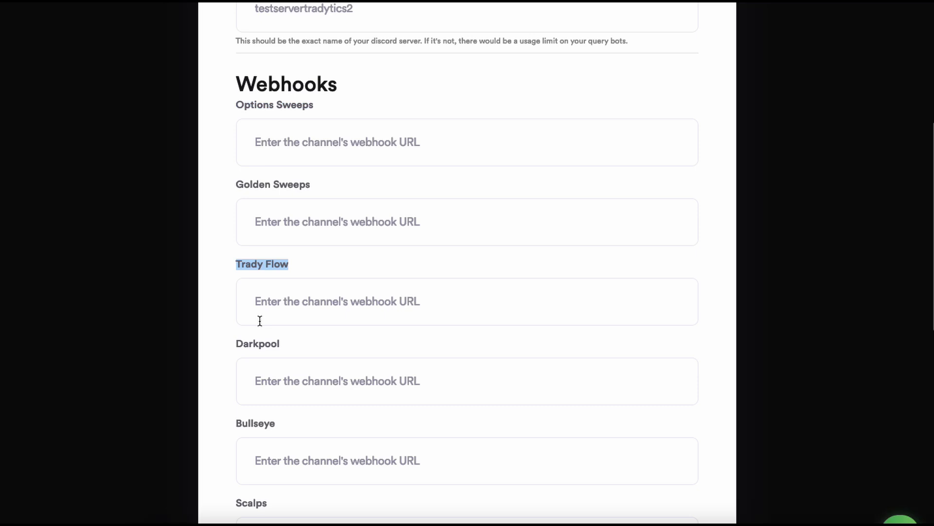
scroll(258, 307, "down", 1)
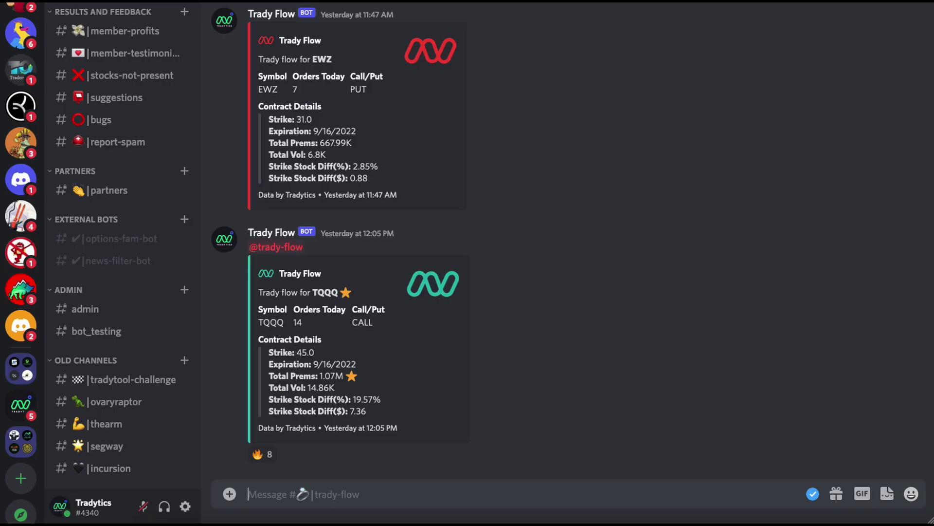
- In Discord, inspect the trady-flow channel's Permissions and Integrations settings to locate its webhooks, and close the settings
scroll(121, 197, "up", 10)
scroll(120, 197, "up", 5)
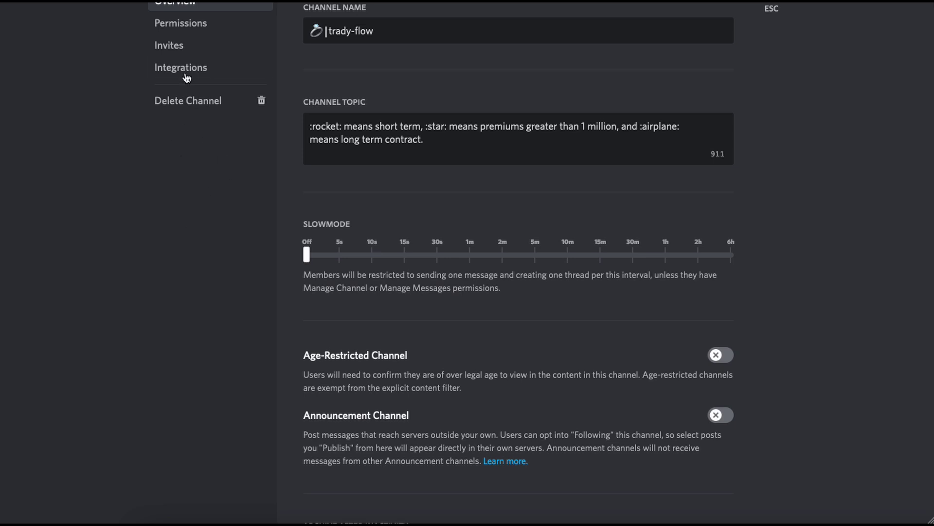
left_click(196, 29)
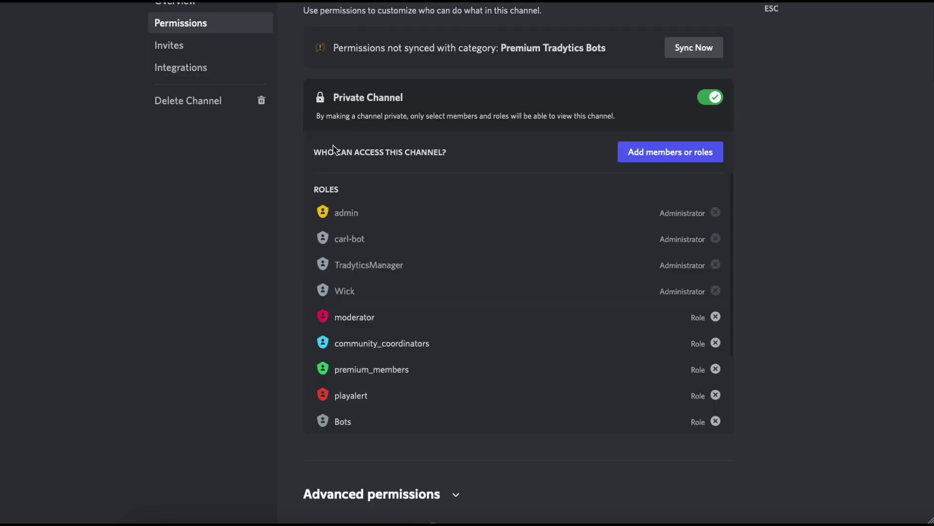
left_click(207, 78)
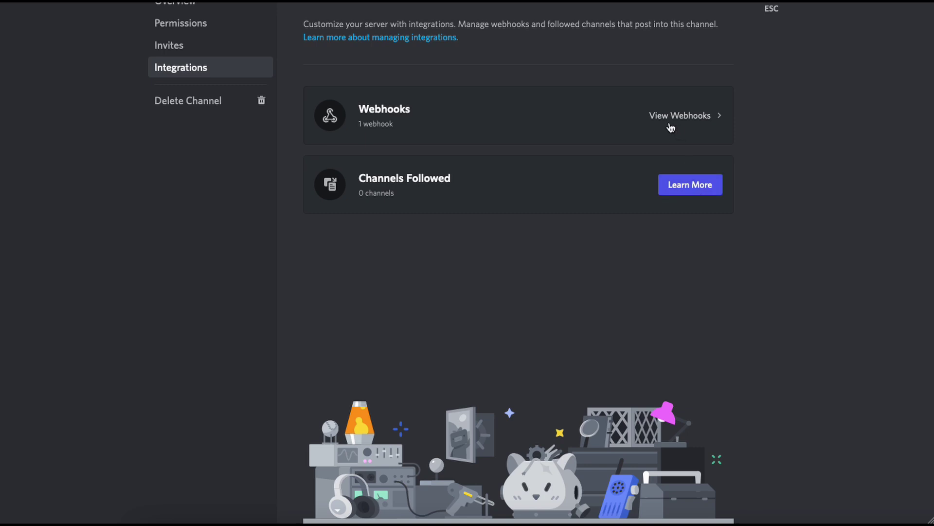
left_click(773, 4)
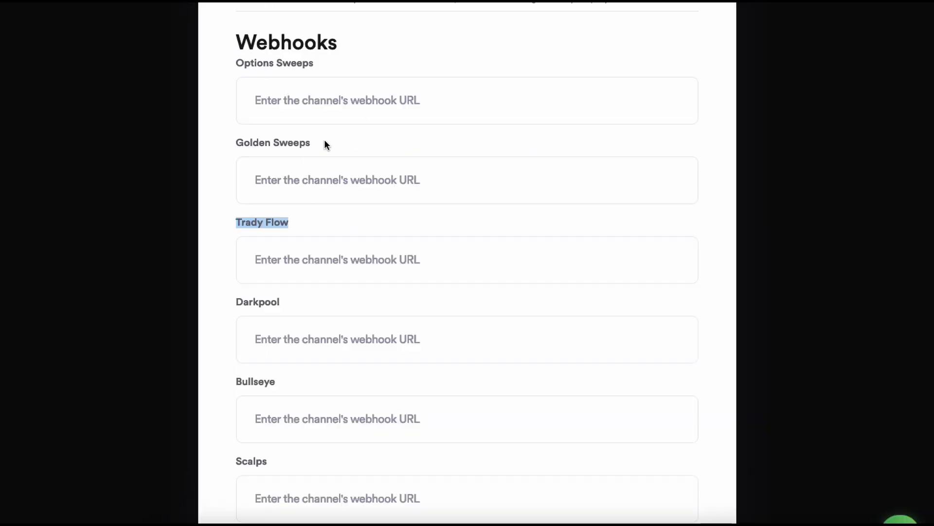
- Go back to the webhooks form, review the remaining webhook URL fields and submit the update
left_click(351, 114)
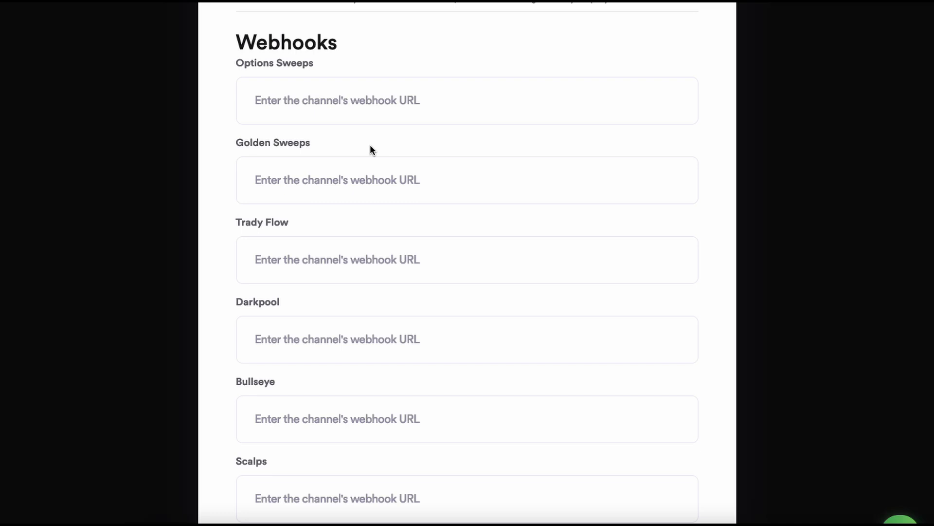
scroll(376, 209, "down", 4)
scroll(376, 209, "down", 5)
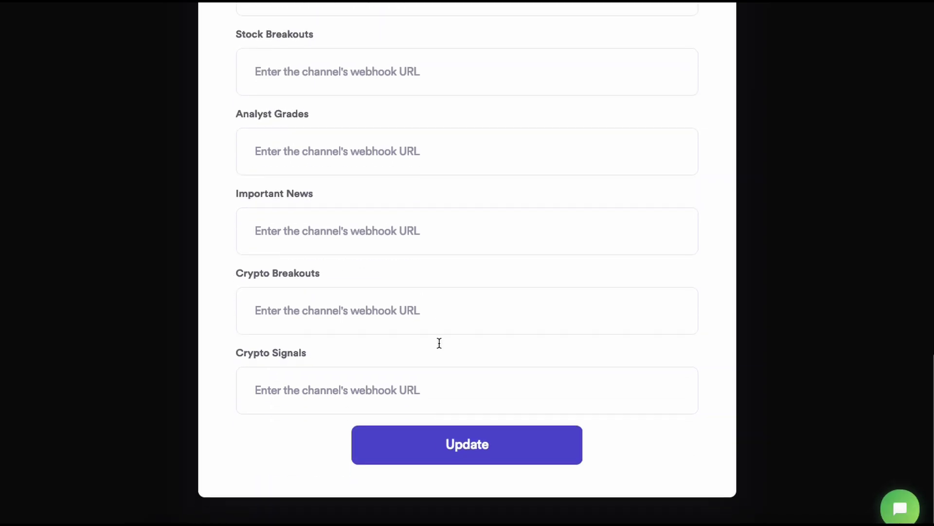
left_click(440, 440)
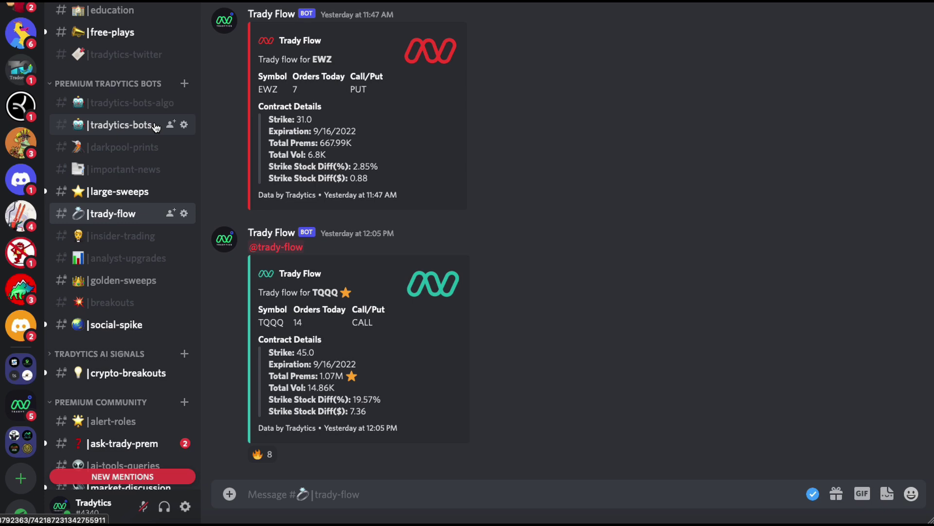
- Switch to Discord and open the bot_testing channel in the Admin category
scroll(148, 140, "down", 5)
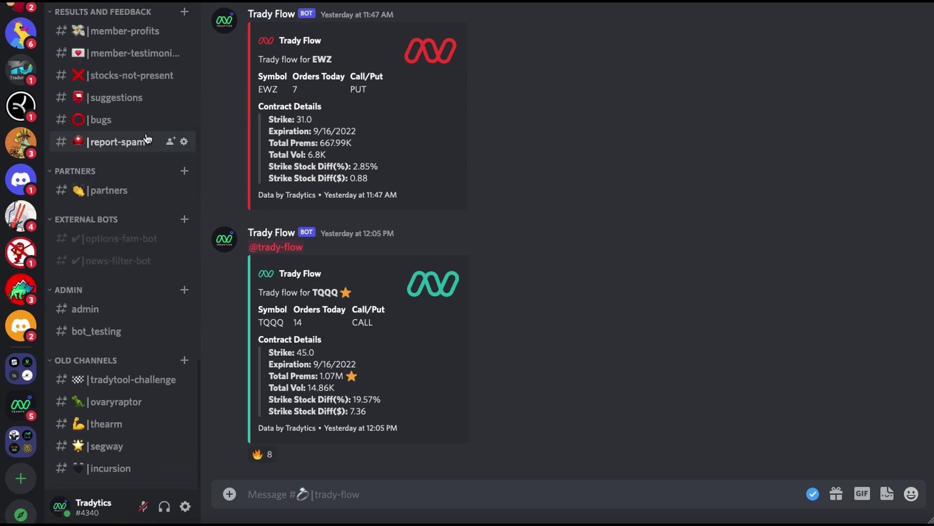
left_click(95, 330)
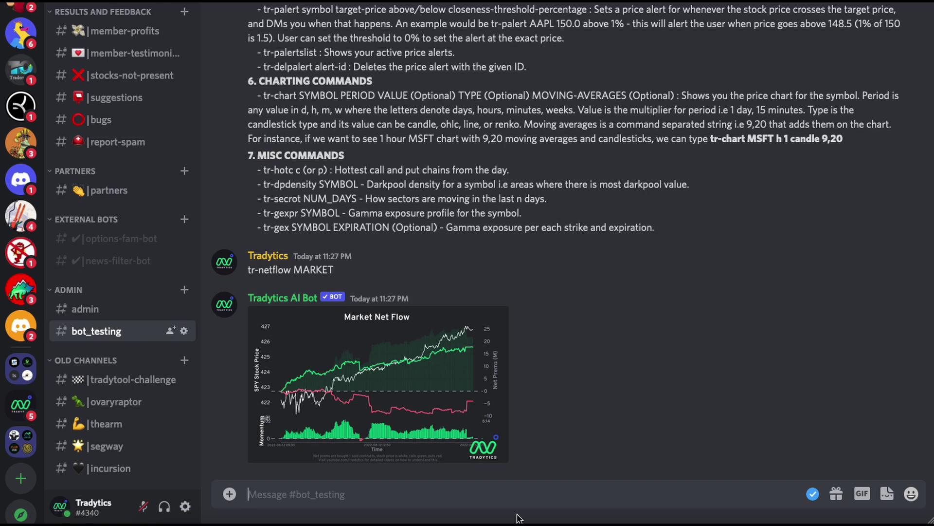
- Send the tr-help command in the bot_testing channel to request the bot's command list
type("tr-help")
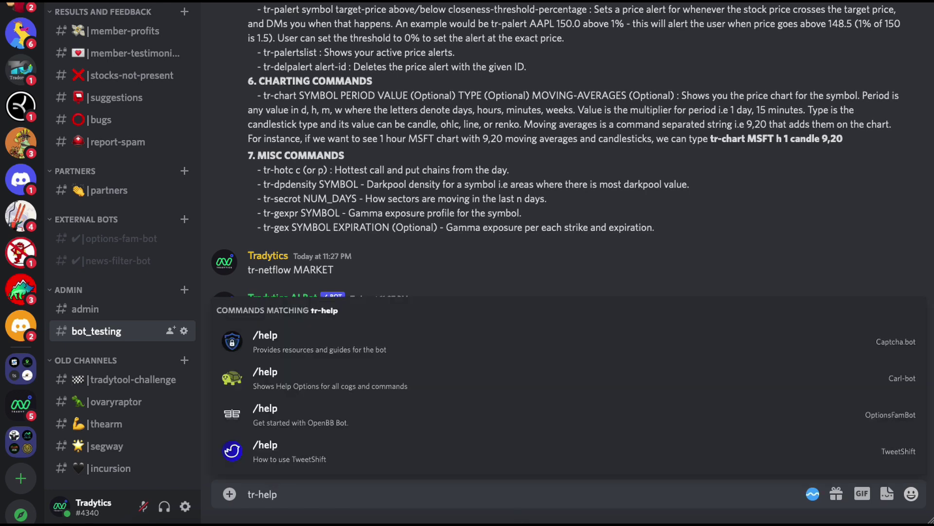
key("Escape")
key("Return")
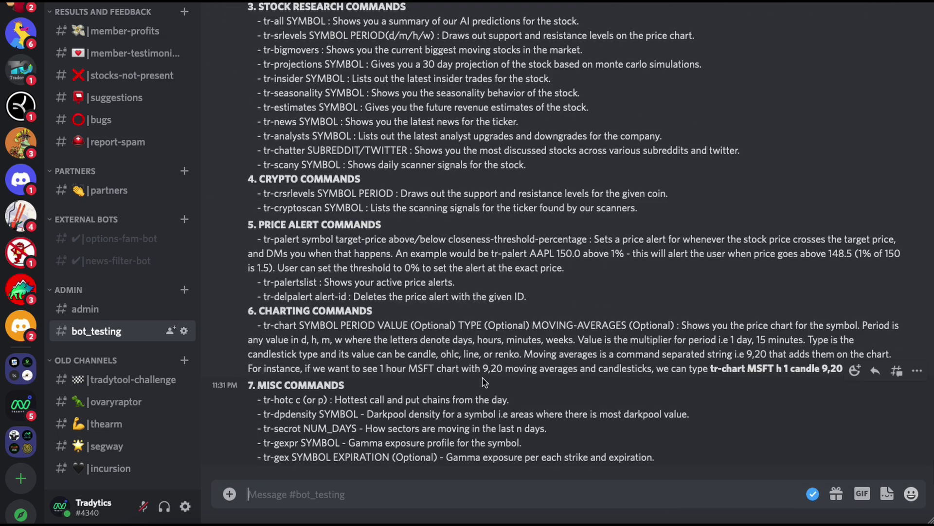
- Read through the bot's help reply, from the options flow commands to the misc commands, checking the tr-whalewatch description
scroll(481, 378, "up", 6)
scroll(481, 378, "up", 9)
scroll(480, 375, "down", 4)
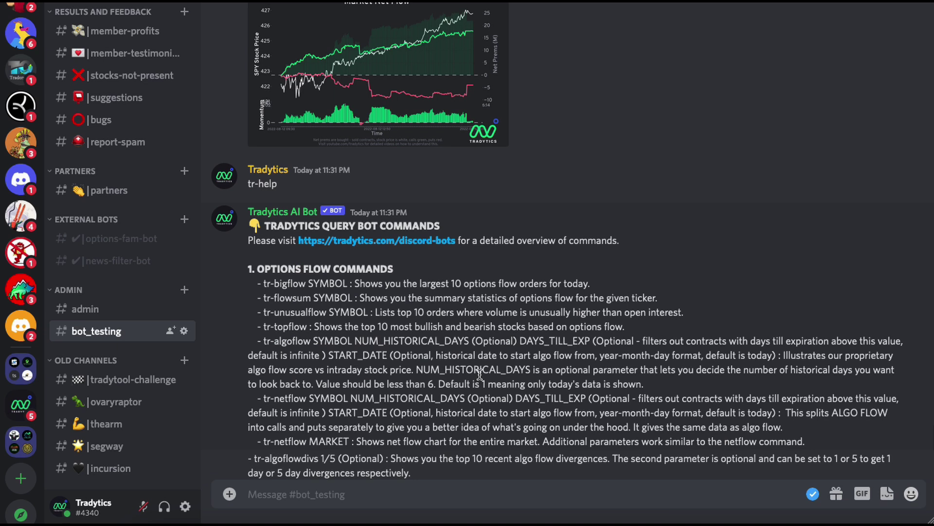
scroll(480, 374, "up", 1)
scroll(366, 252, "down", 7)
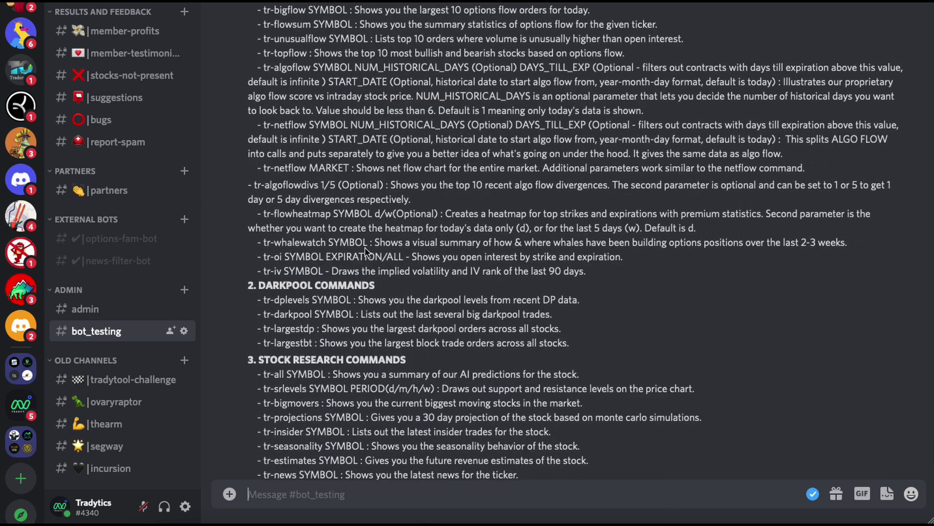
scroll(366, 252, "down", 6)
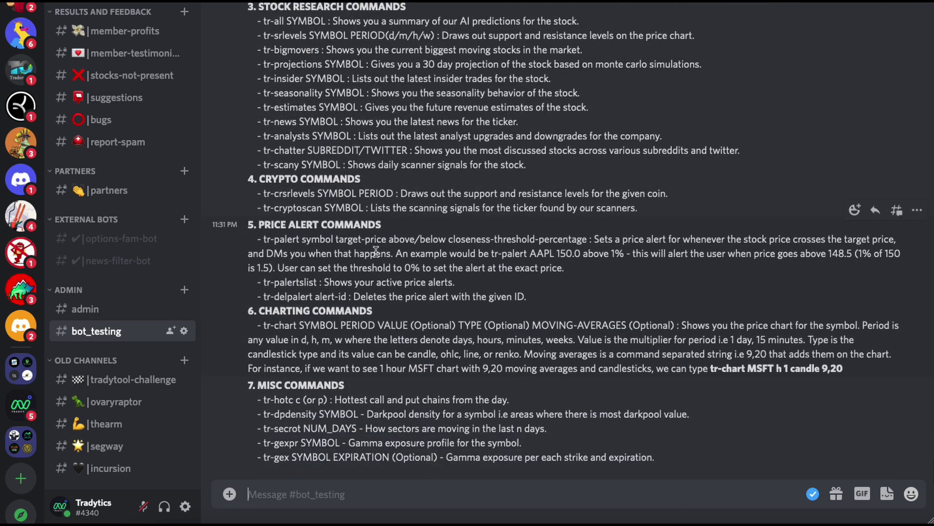
scroll(377, 250, "up", 12)
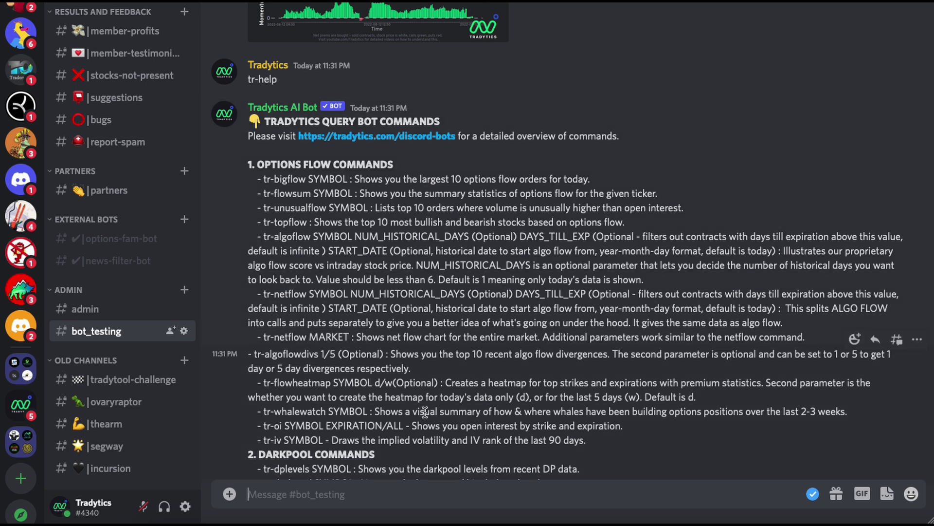
left_click_drag(424, 412, 582, 413)
left_click(583, 415)
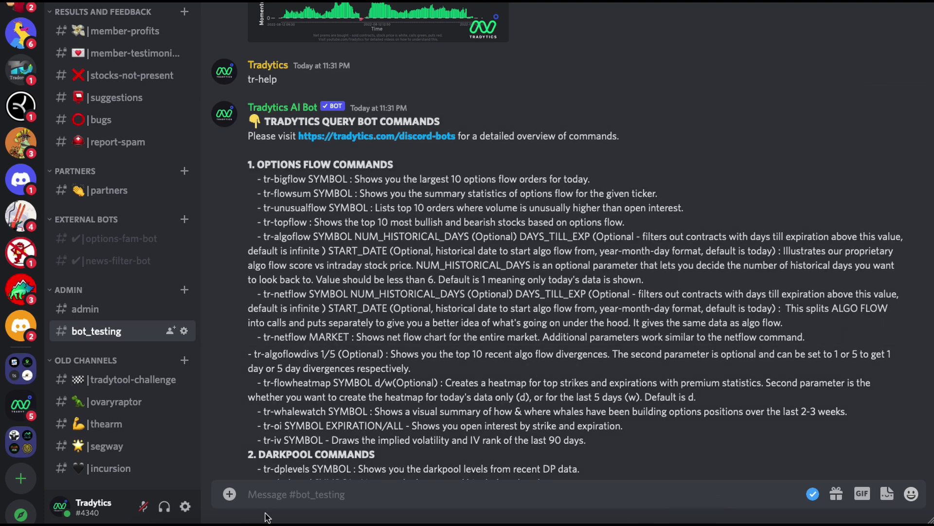
- Send tr-bigflow TSLA to the bot, examine the returned flow table enlarged, and close it
type("tr-bigflow TSLA")
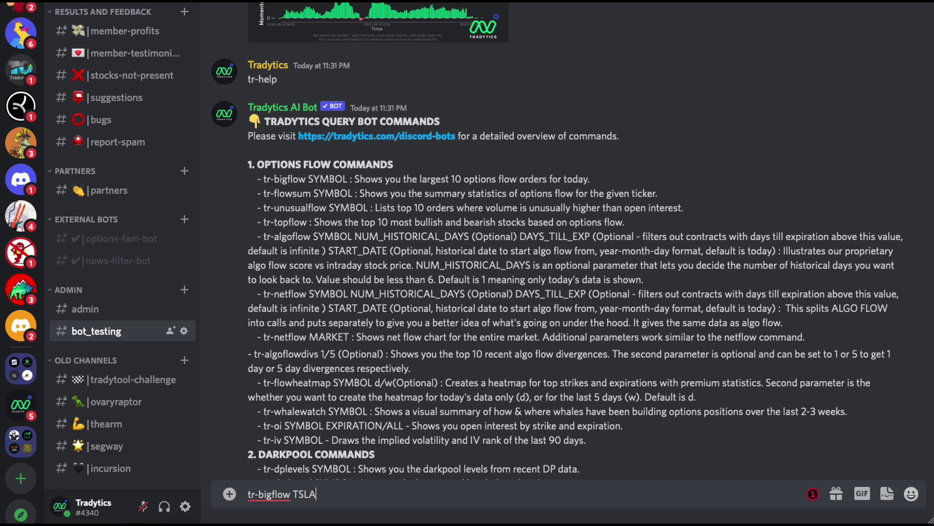
key("Return")
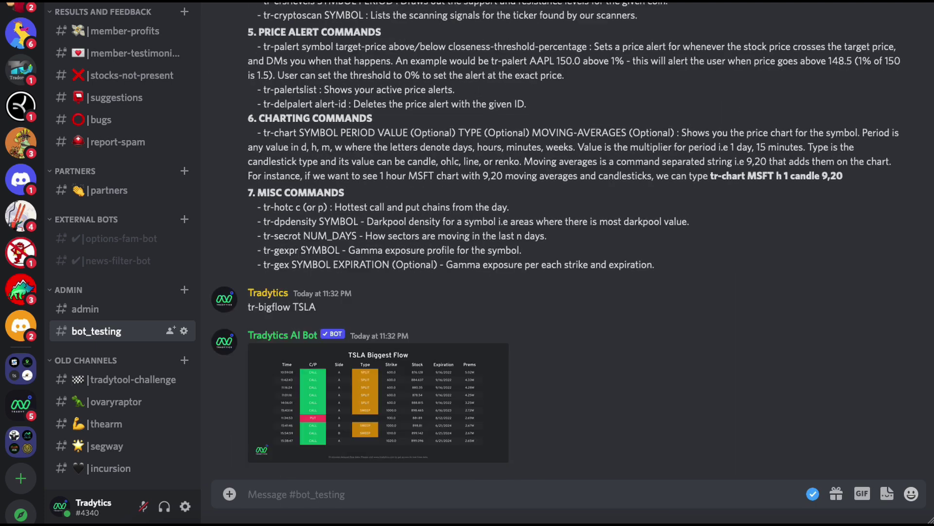
left_click(349, 447)
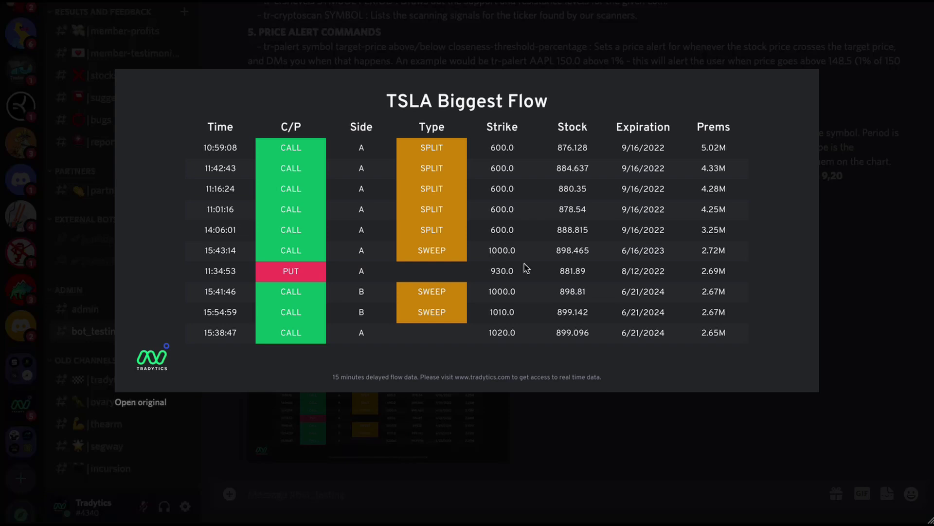
left_click(443, 484)
- Check the help reply's options flow commands again and send tr-netflow AAPL to the bot
scroll(352, 292, "up", 10)
scroll(352, 292, "up", 5)
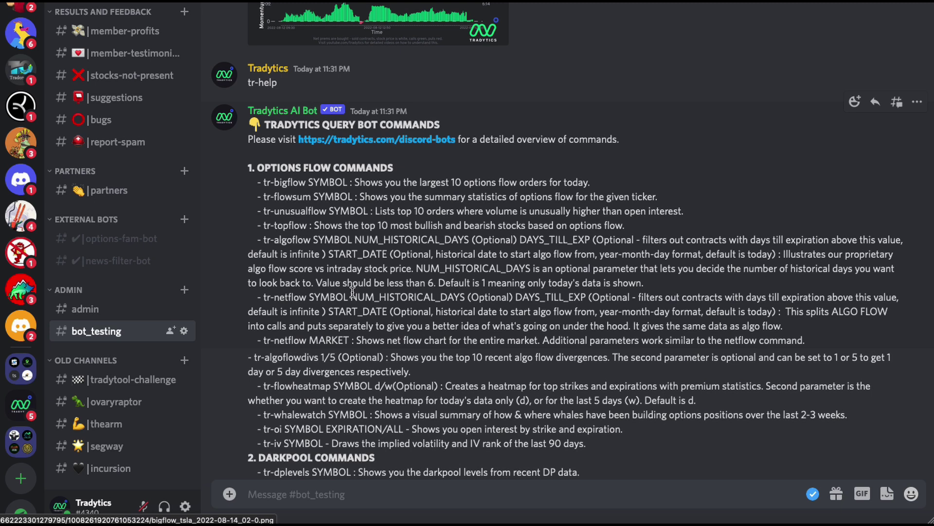
scroll(327, 245, "down", 3)
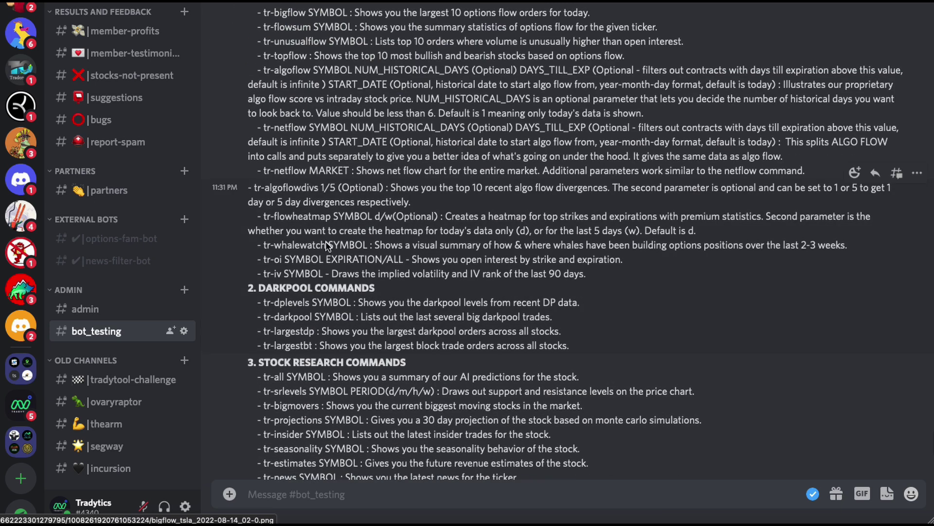
scroll(327, 245, "down", 6)
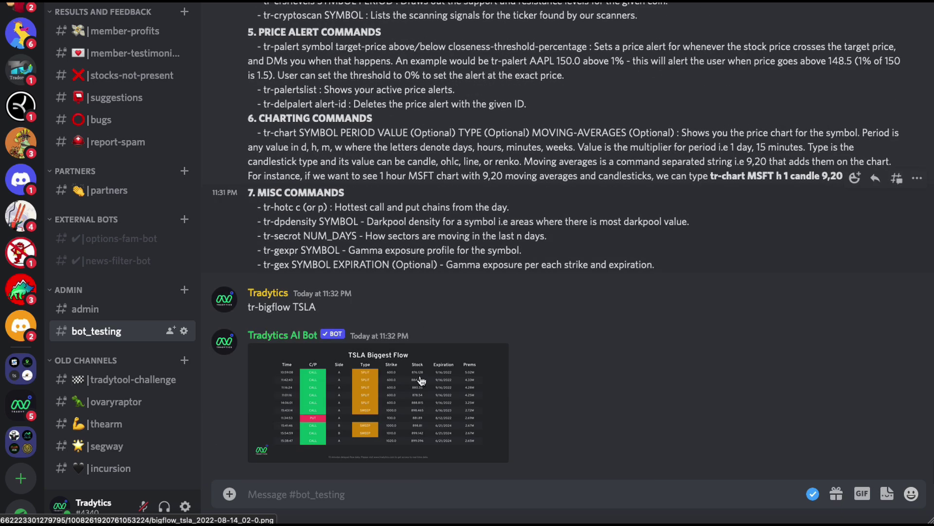
left_click(441, 492)
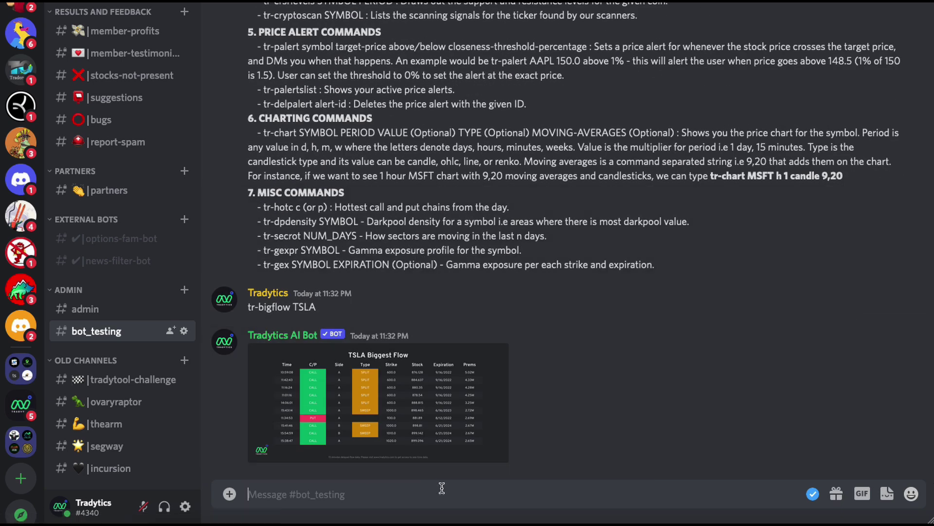
type("tr-netflow MAR")
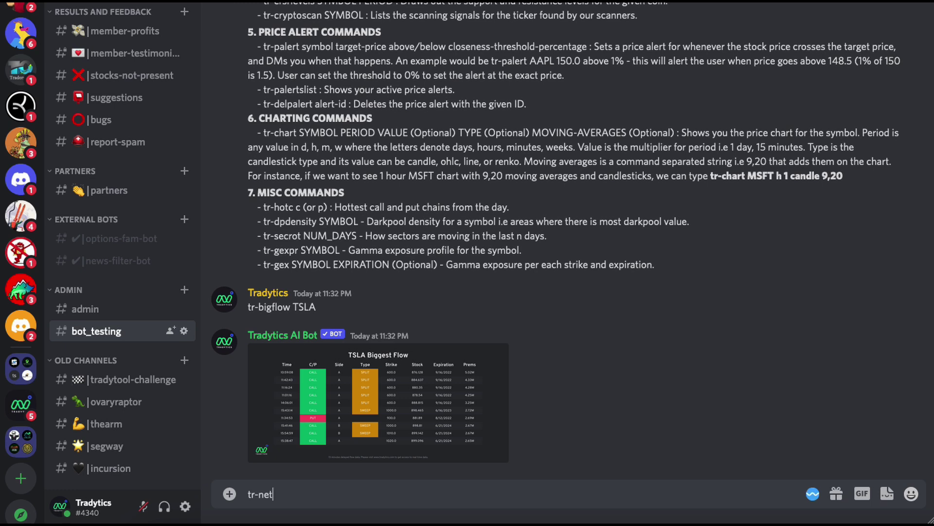
key("BackSpace")
key("BackSpace")
key("BackSpace")
type("AAPL")
key("Return")
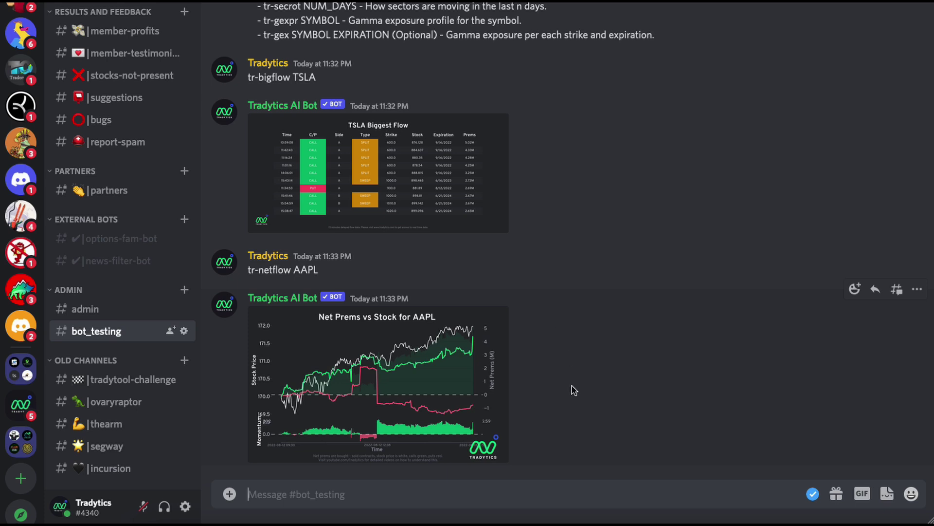
- Send tr-oi AAPL all to the bot, view the open interest chart enlarged, and highlight the "all" argument in the sent command
scroll(560, 386, "up", 10)
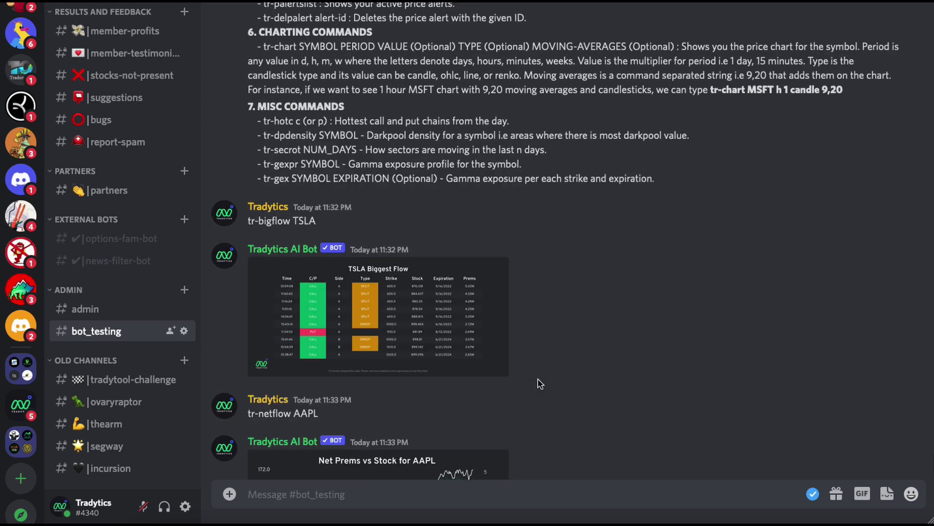
scroll(524, 386, "up", 8)
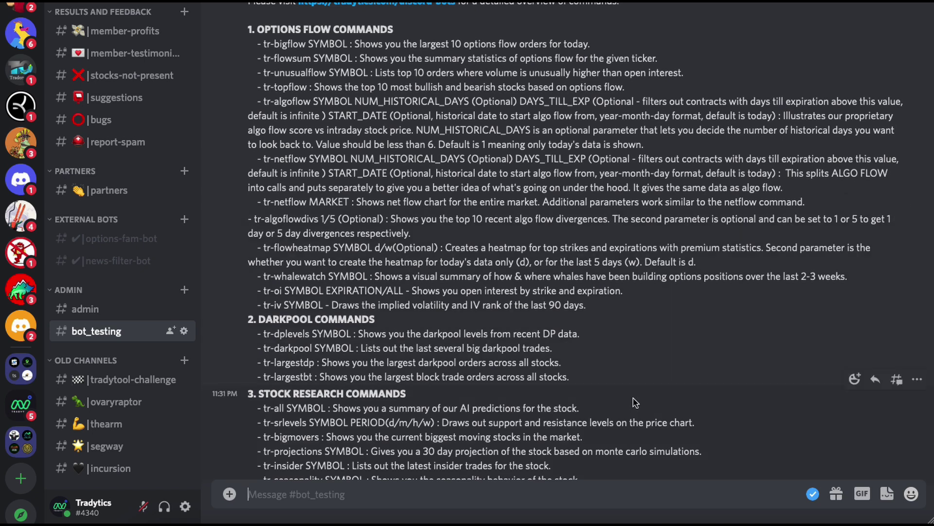
type("tr-")
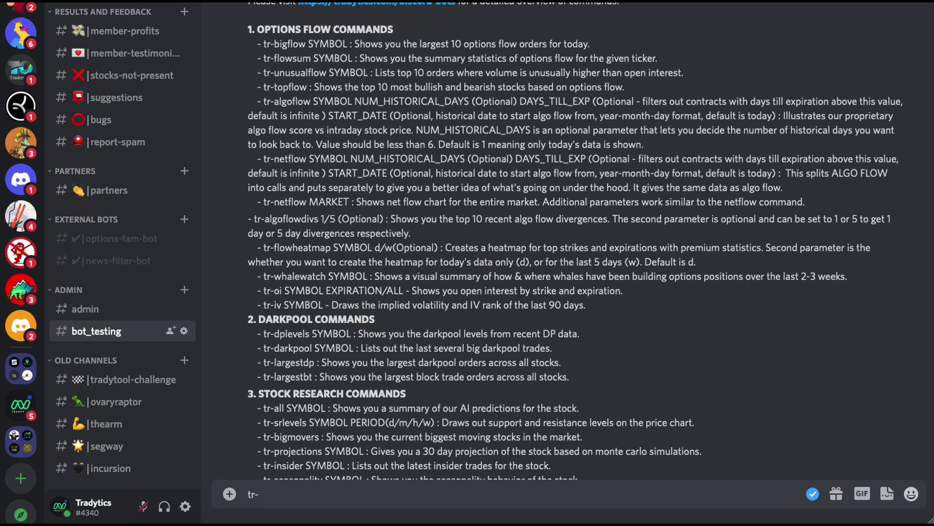
type("oi AAPL all")
key("Return")
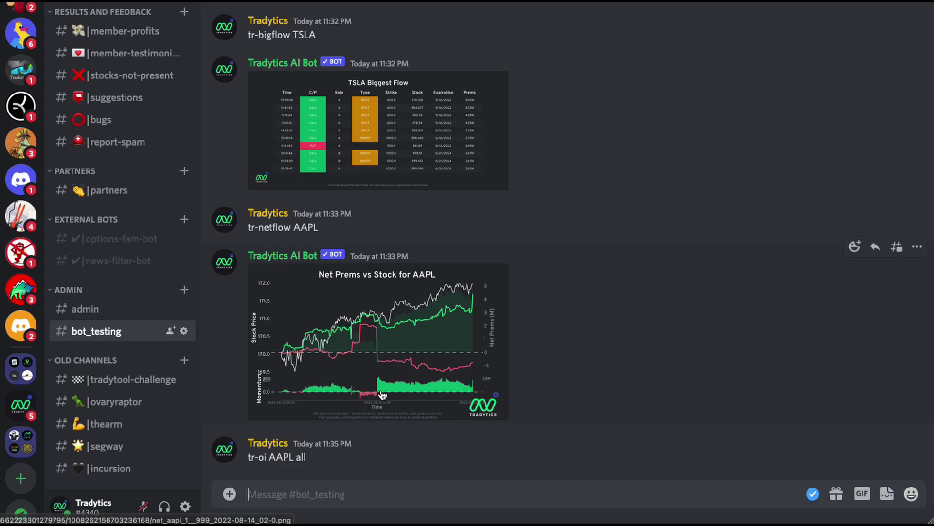
left_click(381, 385)
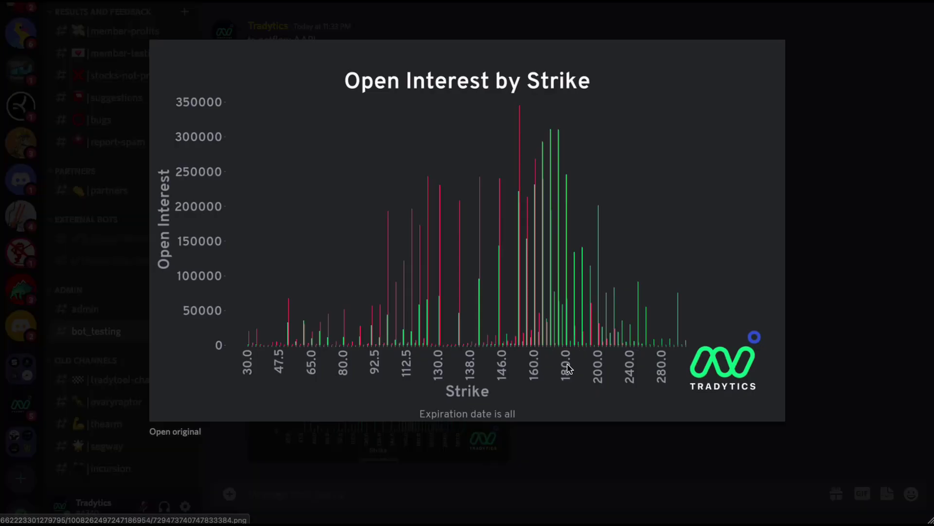
left_click(825, 311)
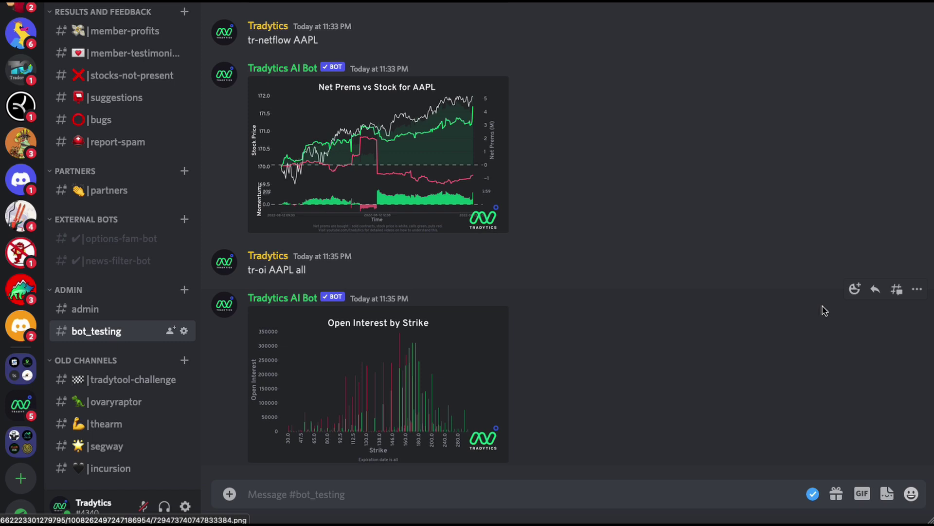
double_click(301, 270)
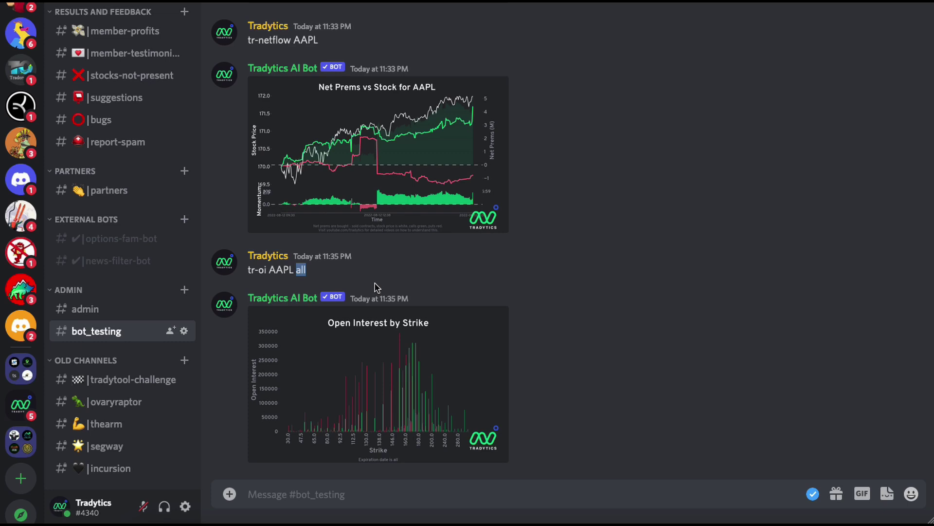
- Go back to the help reply and review its remaining command categories
scroll(334, 365, "up", 15)
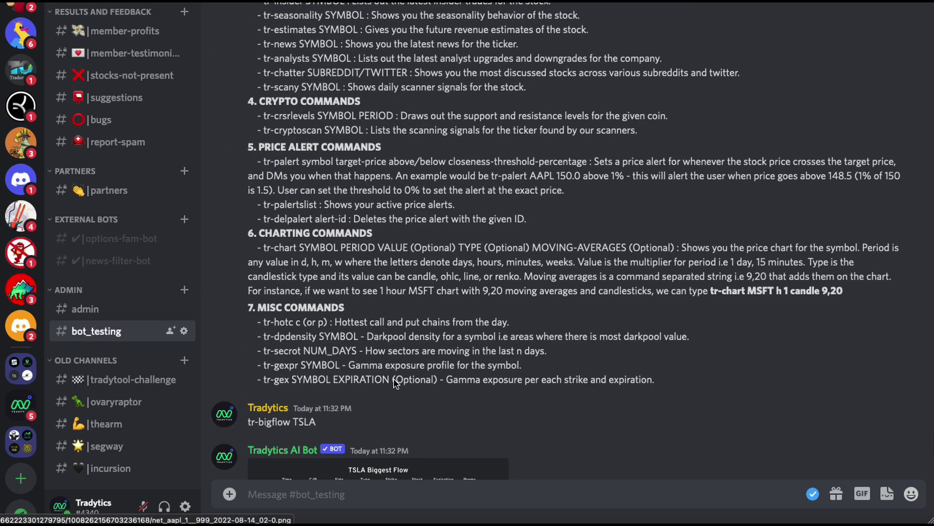